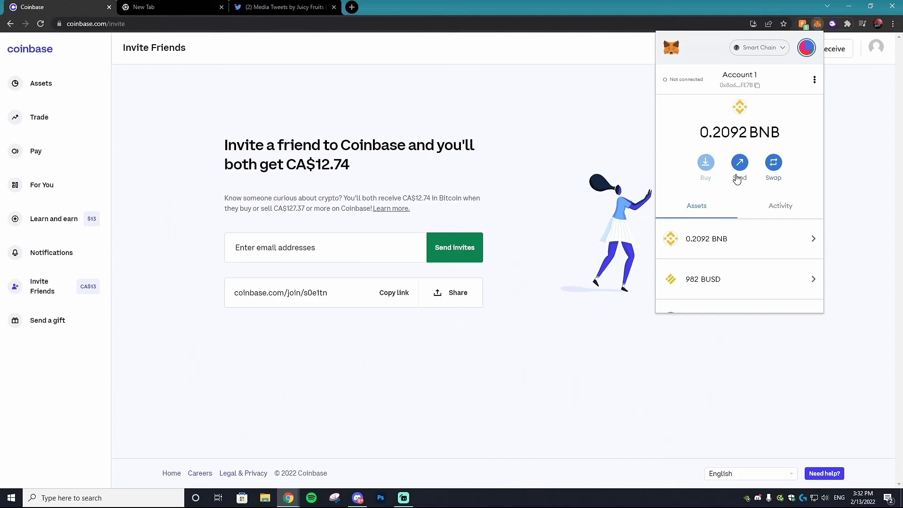
{"action": "scroll", "coordinate": [755, 183], "scroll_direction": "down", "scroll_amount": 2}
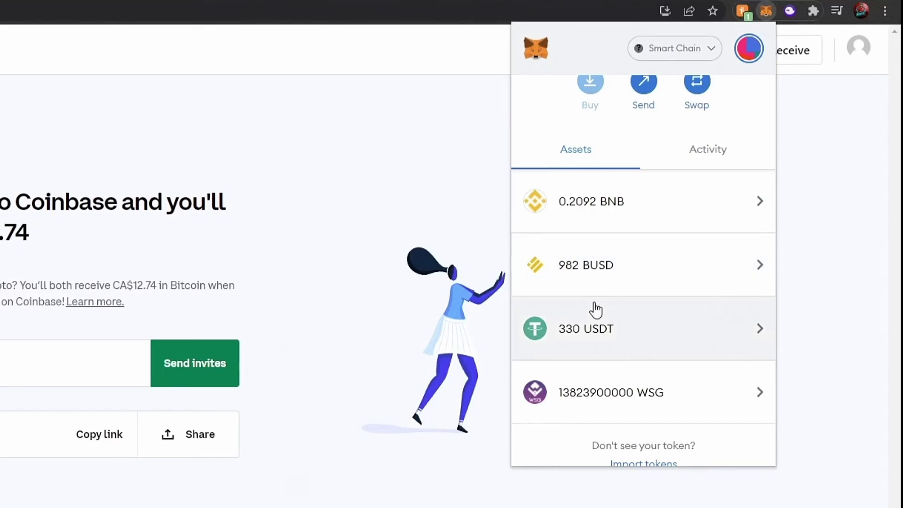
{"action": "scroll", "coordinate": [703, 286], "scroll_direction": "up", "scroll_amount": 3}
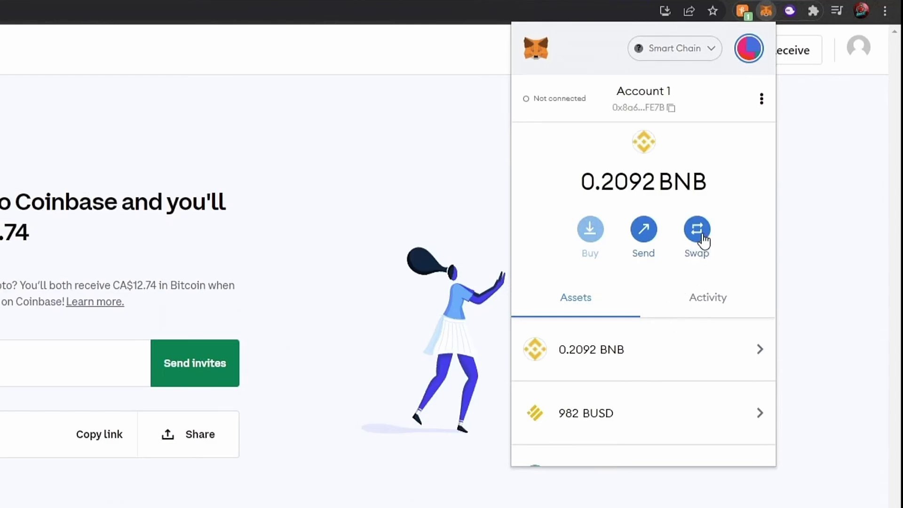
{"action": "scroll", "coordinate": [703, 240], "scroll_direction": "down", "scroll_amount": 1}
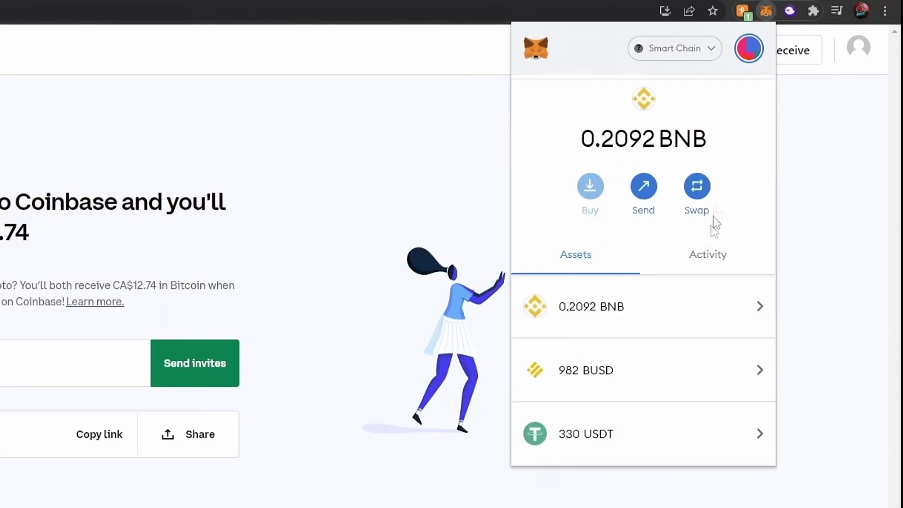
{"action": "scroll", "coordinate": [706, 243], "scroll_direction": "up", "scroll_amount": 1}
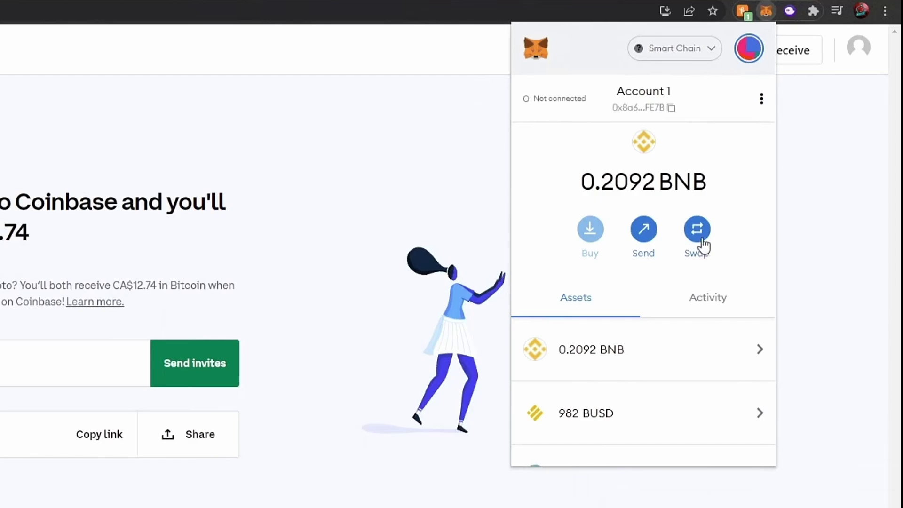
Step: Start a MetaMask swap with WSG as the source token and USDC as the target
{"action": "left_click", "coordinate": [696, 235]}
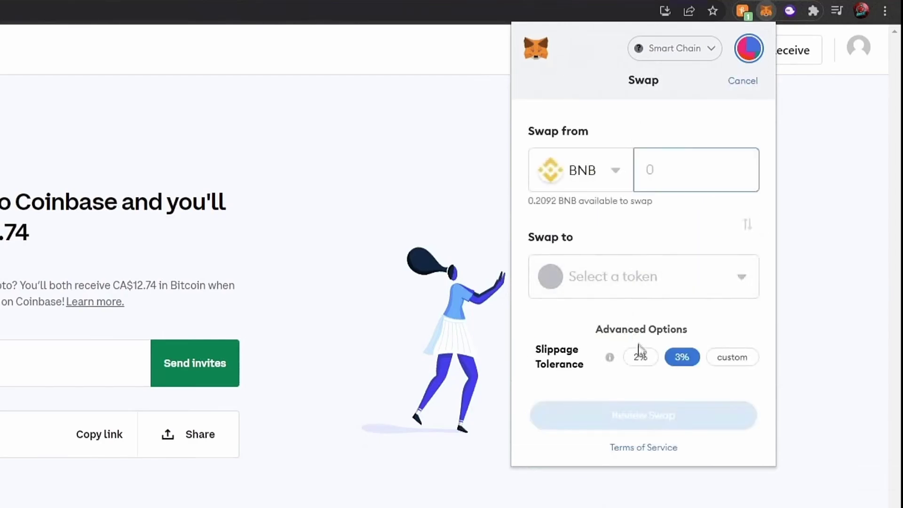
{"action": "left_click", "coordinate": [582, 169]}
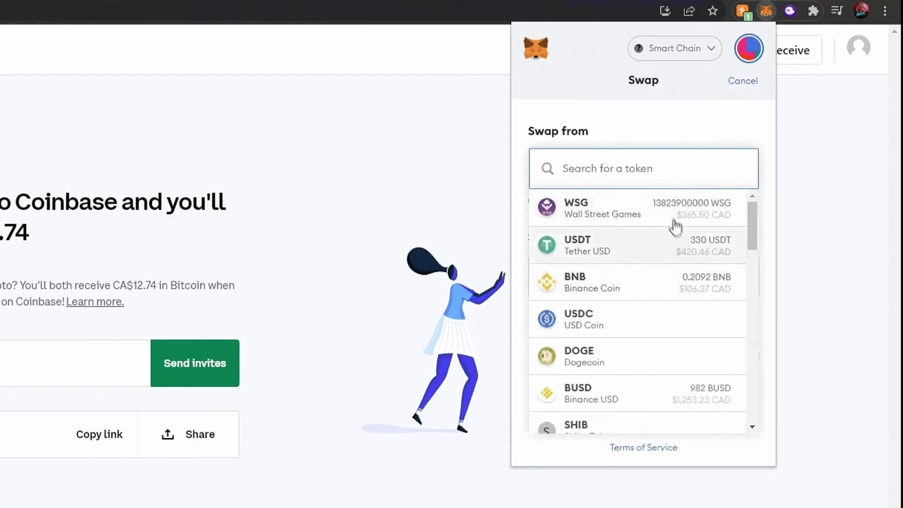
{"action": "left_click", "coordinate": [639, 215]}
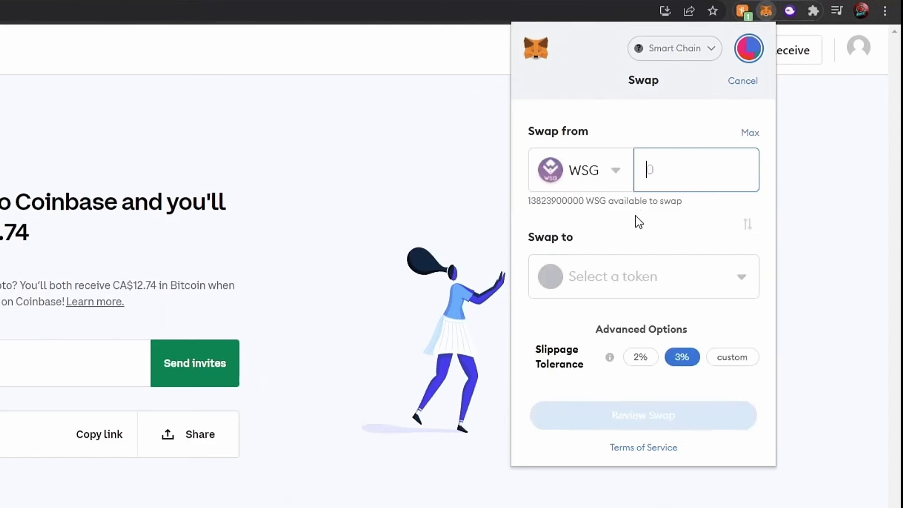
{"action": "type", "text": "13823900000"}
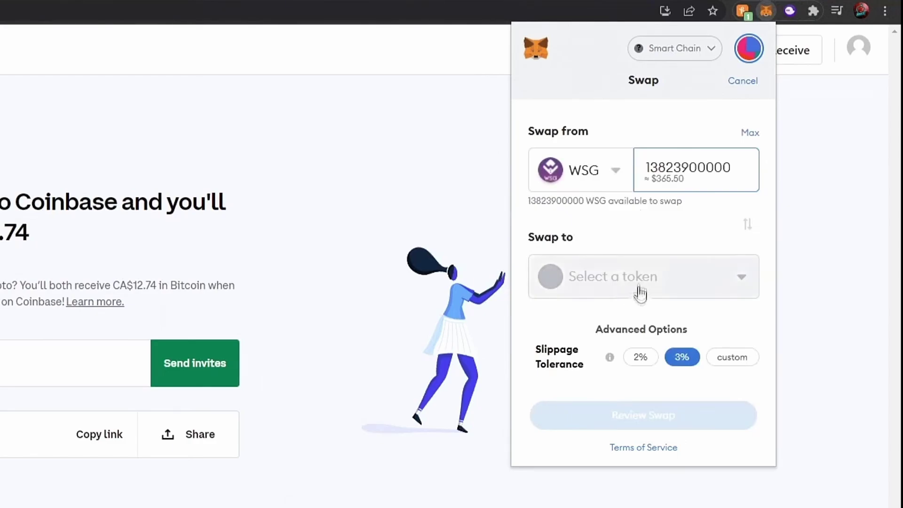
{"action": "left_click", "coordinate": [631, 280]}
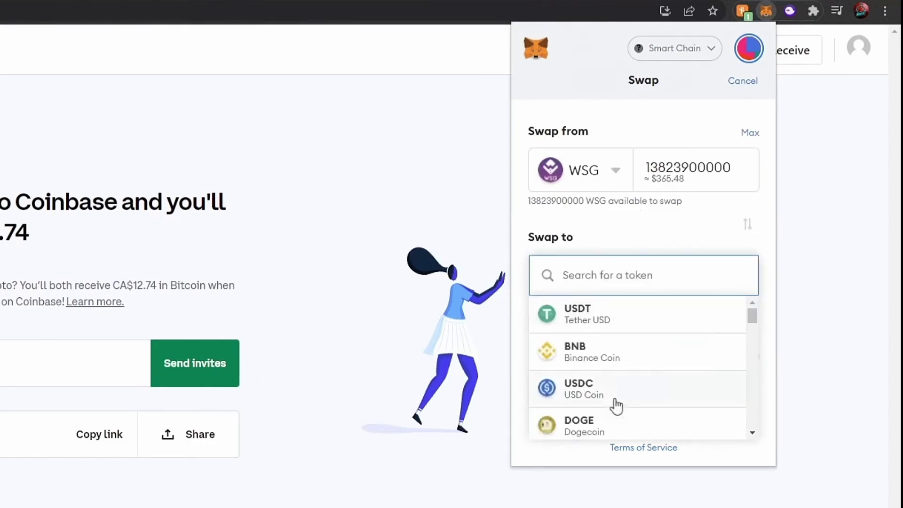
{"action": "left_click", "coordinate": [601, 394]}
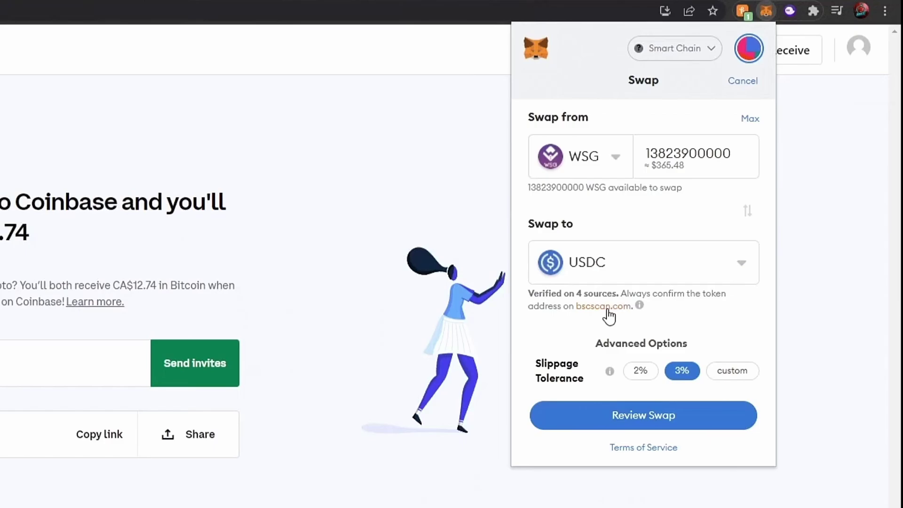
Step: Review the WSG-to-USDC quote, confirm the swap and dismiss the completion screen
{"action": "left_click", "coordinate": [656, 415]}
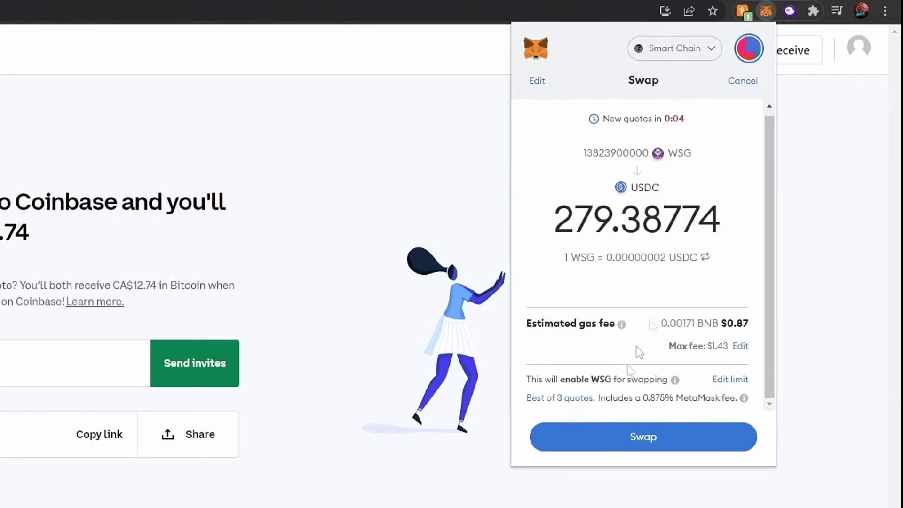
{"action": "left_click", "coordinate": [644, 434]}
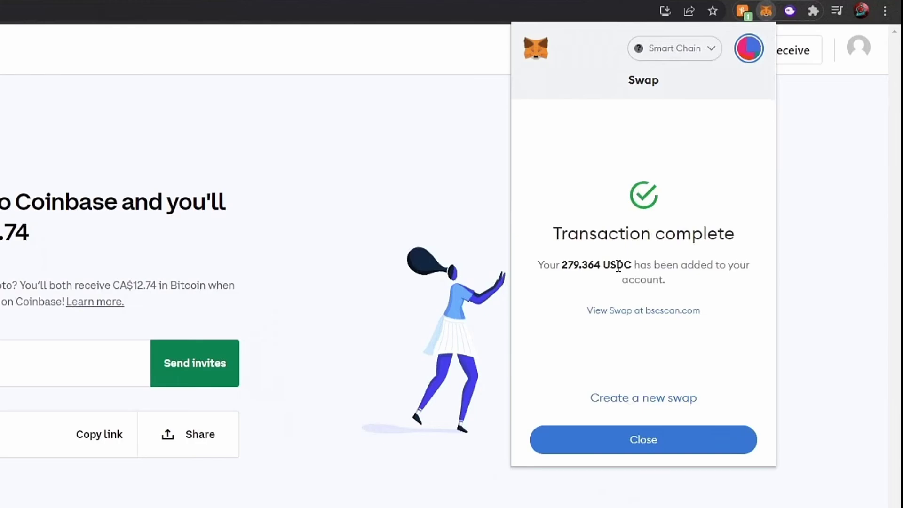
{"action": "left_click", "coordinate": [675, 445]}
{"action": "scroll", "coordinate": [706, 402], "scroll_direction": "down", "scroll_amount": 5}
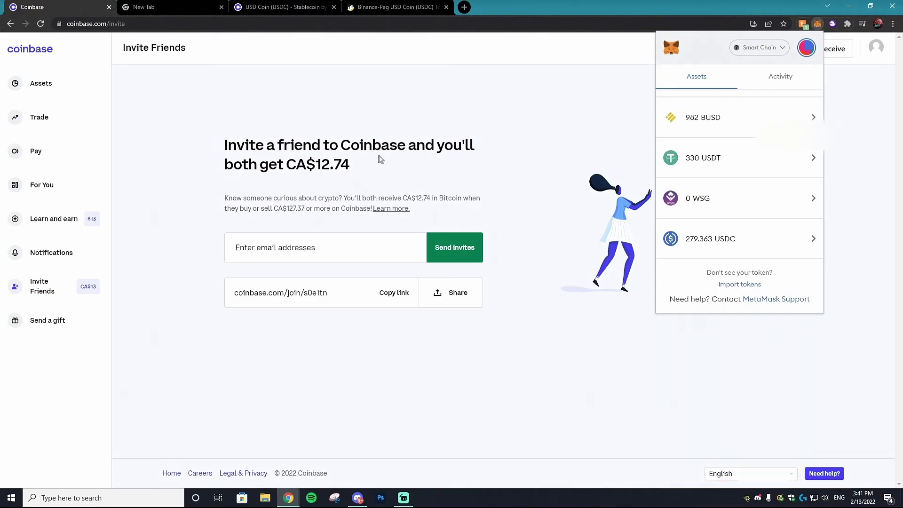
Step: Close MetaMask and add PayPal as a payment method in Coinbase settings
{"action": "left_click", "coordinate": [578, 37]}
{"action": "left_click", "coordinate": [875, 47]}
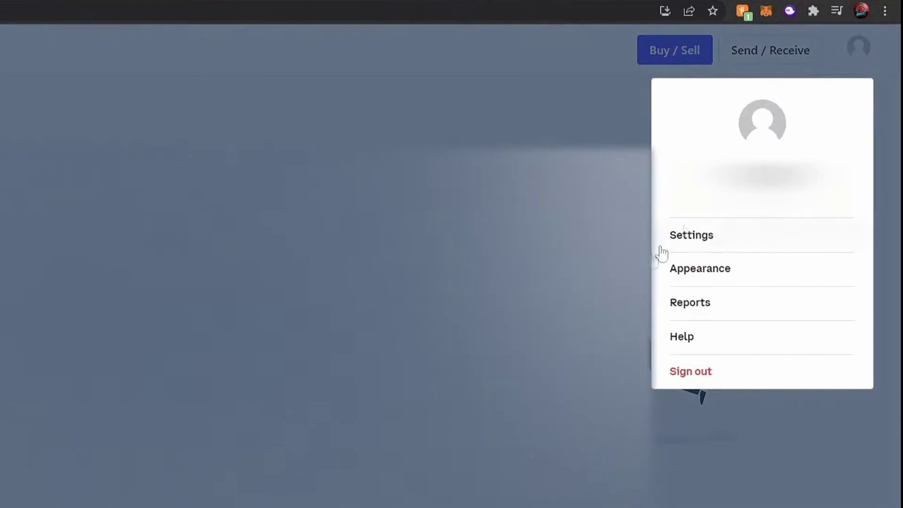
{"action": "left_click", "coordinate": [684, 235]}
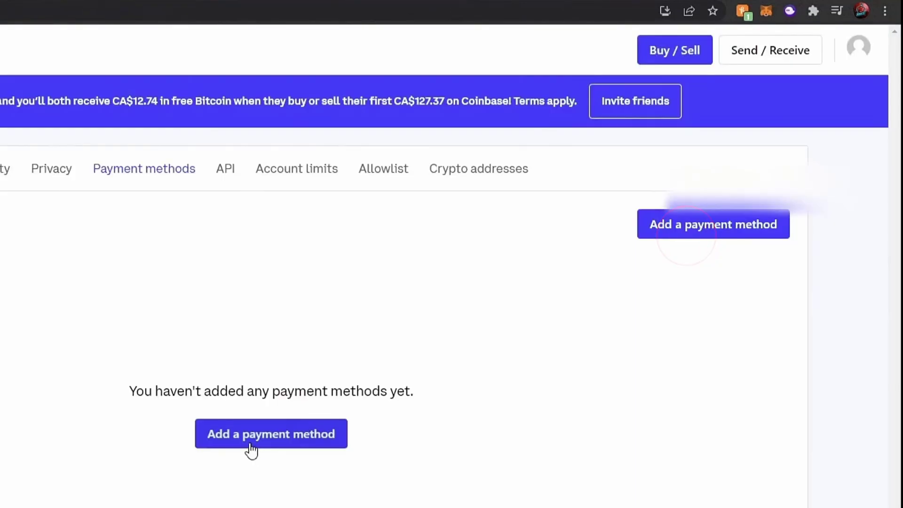
{"action": "left_click", "coordinate": [251, 446]}
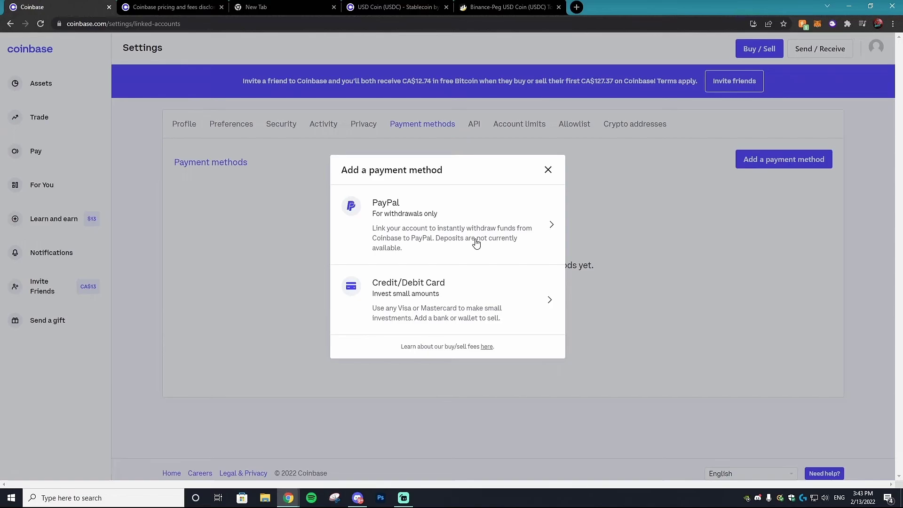
{"action": "left_click", "coordinate": [476, 242]}
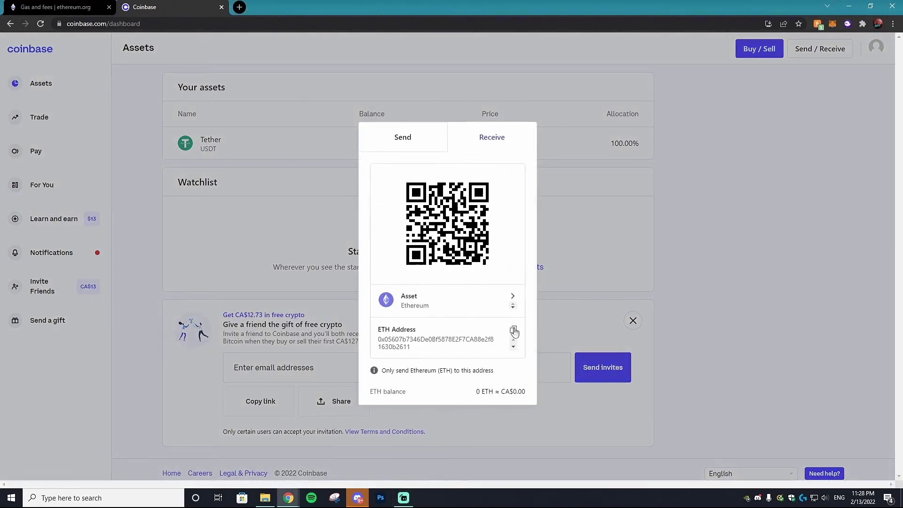
Step: Paste the Coinbase Ethereum address as recipient and send 0.14 ETH
{"action": "left_click", "coordinate": [832, 27]}
{"action": "right_click", "coordinate": [706, 100]}
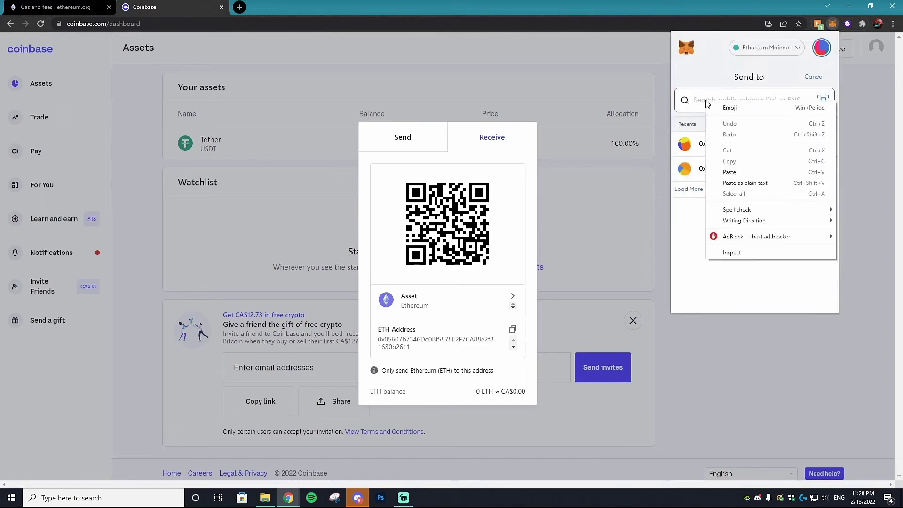
{"action": "left_click", "coordinate": [731, 171]}
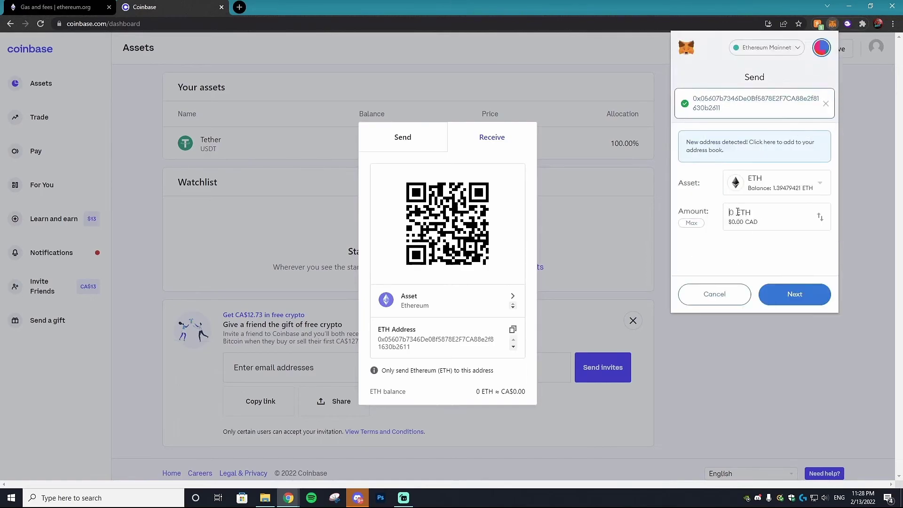
{"action": "type", "text": "0.14"}
{"action": "left_click", "coordinate": [795, 294]}
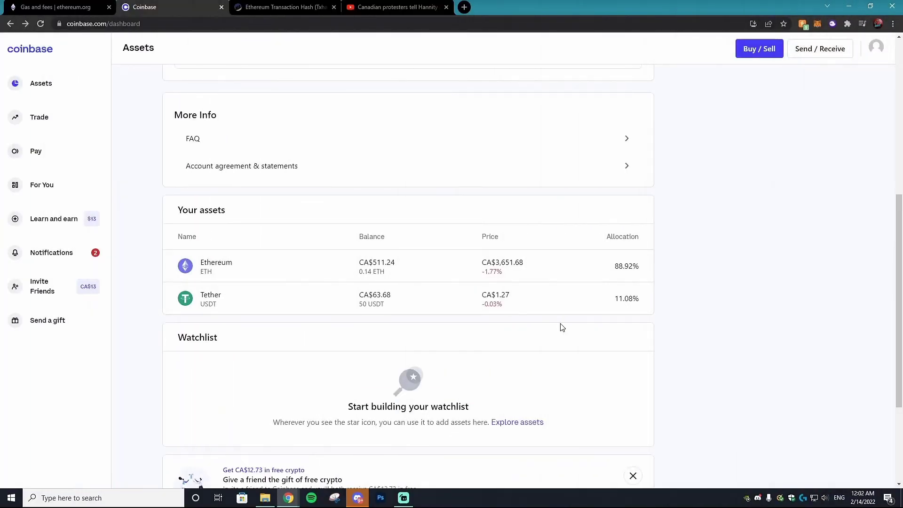
Step: Sell CA$500 of Ethereum (0.1377 ETH) to PayPal and view the transaction
{"action": "left_click", "coordinate": [748, 49]}
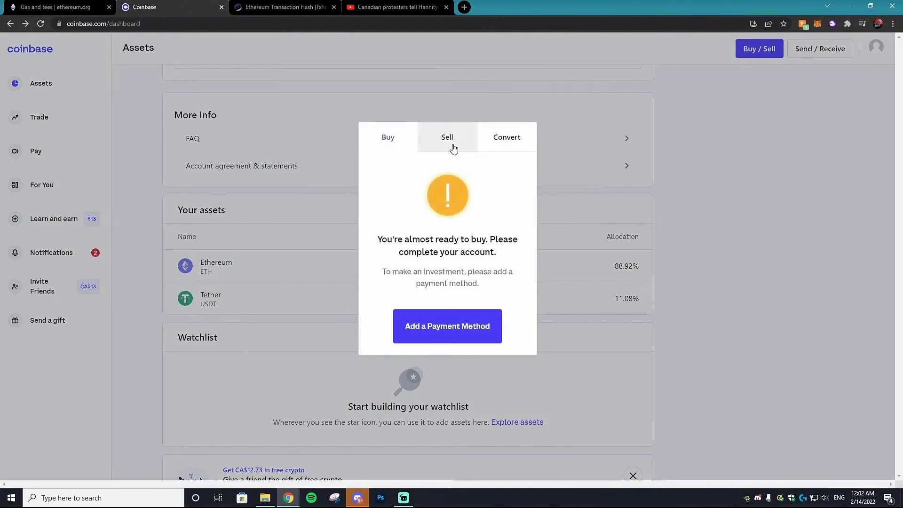
{"action": "left_click", "coordinate": [450, 141]}
{"action": "left_click", "coordinate": [511, 261]}
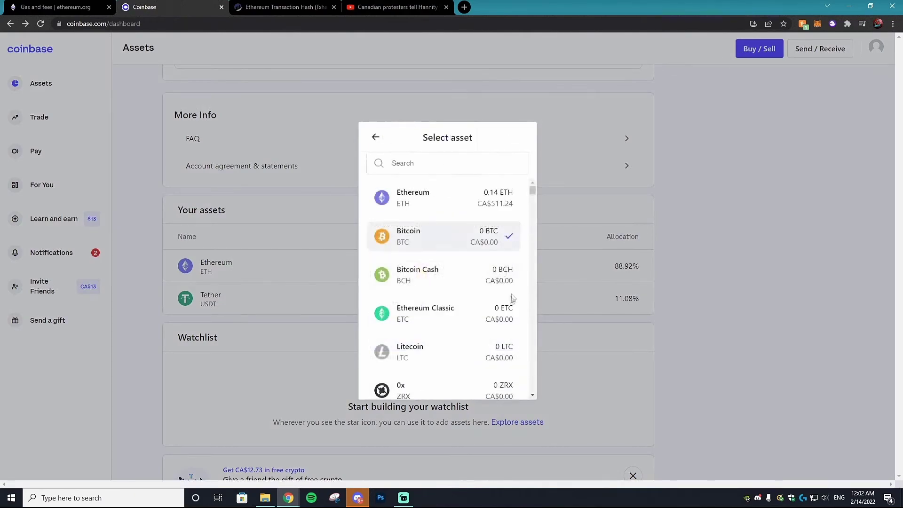
{"action": "left_click", "coordinate": [443, 198]}
{"action": "type", "text": "500"}
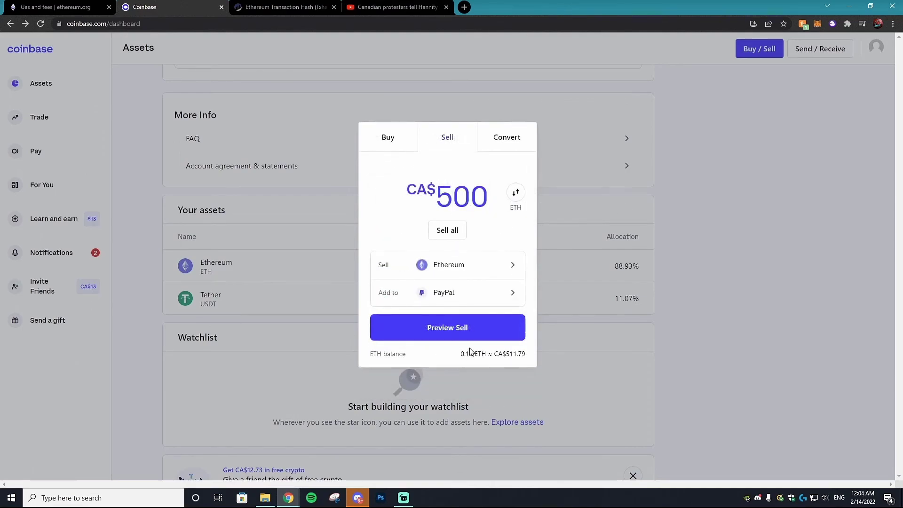
{"action": "left_click", "coordinate": [453, 329]}
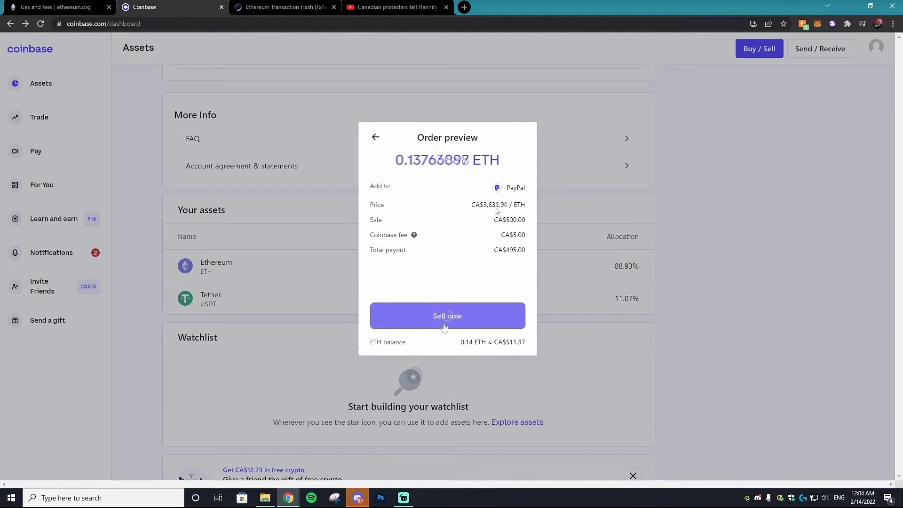
{"action": "left_click", "coordinate": [453, 316]}
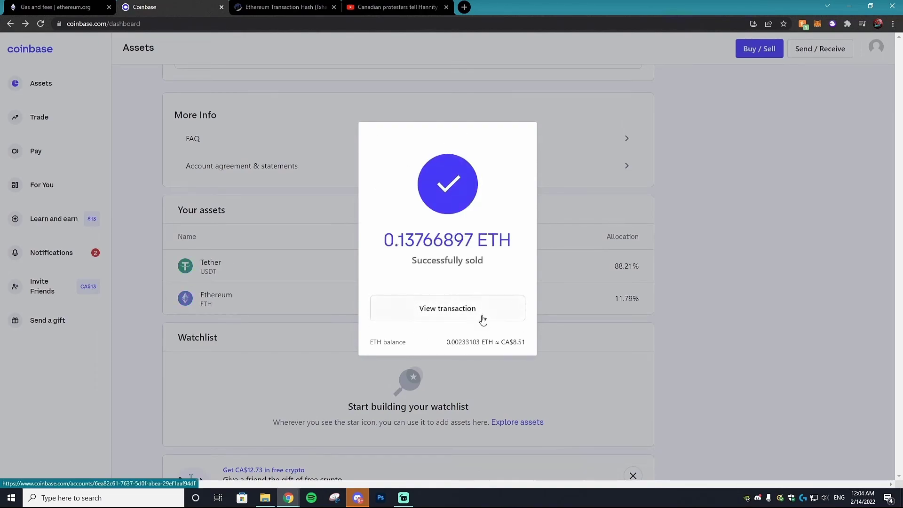
{"action": "left_click", "coordinate": [438, 311]}
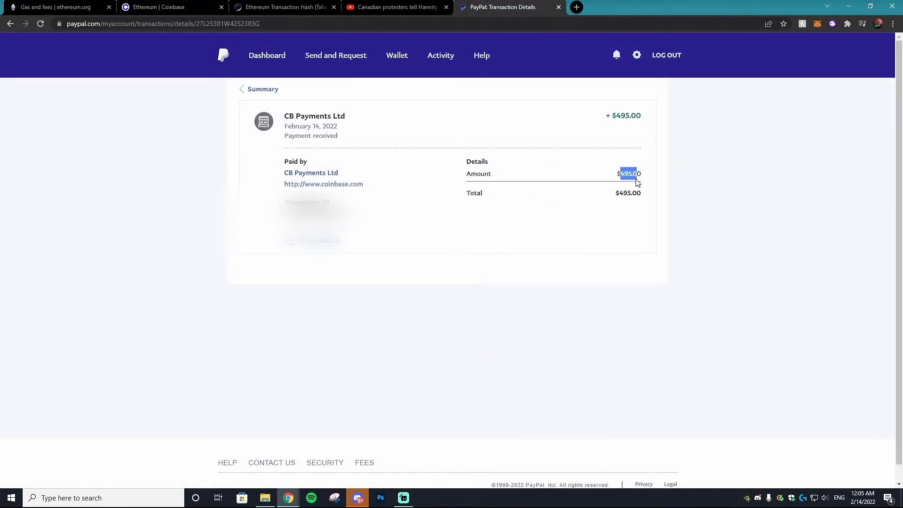
Step: Highlight the $495.00 received from CB Payments Ltd, then go to the PayPal Dashboard
{"action": "mouse_move", "coordinate": [622, 181]}
{"action": "left_mouse_down"}
{"action": "mouse_move", "coordinate": [638, 195]}
{"action": "mouse_move", "coordinate": [615, 178]}
{"action": "left_mouse_up"}
{"action": "left_click", "coordinate": [627, 175]}
{"action": "left_click", "coordinate": [267, 56]}
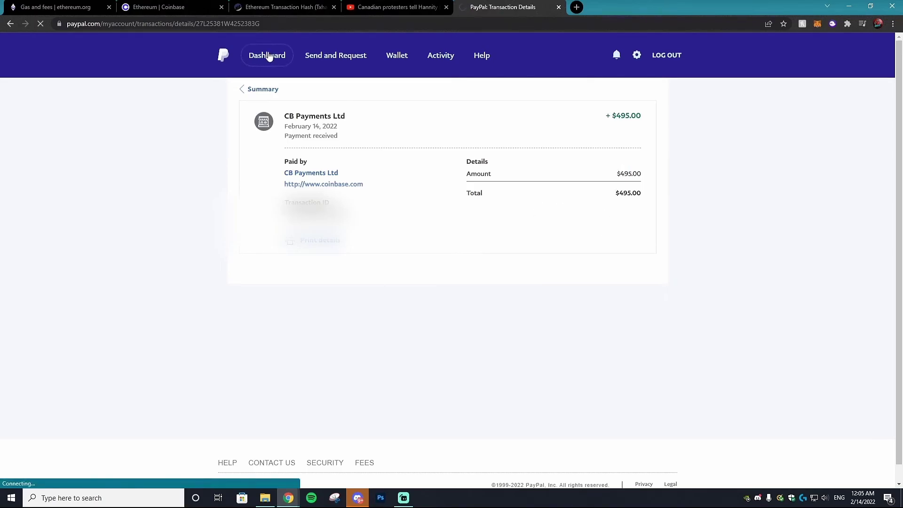